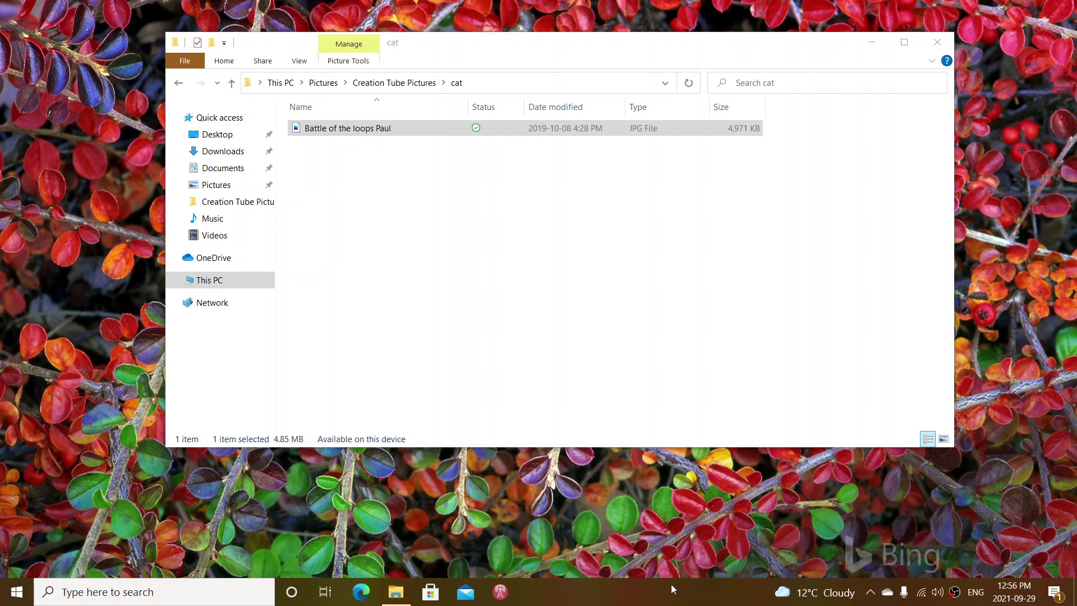
pyautogui.rightClick(328, 130)
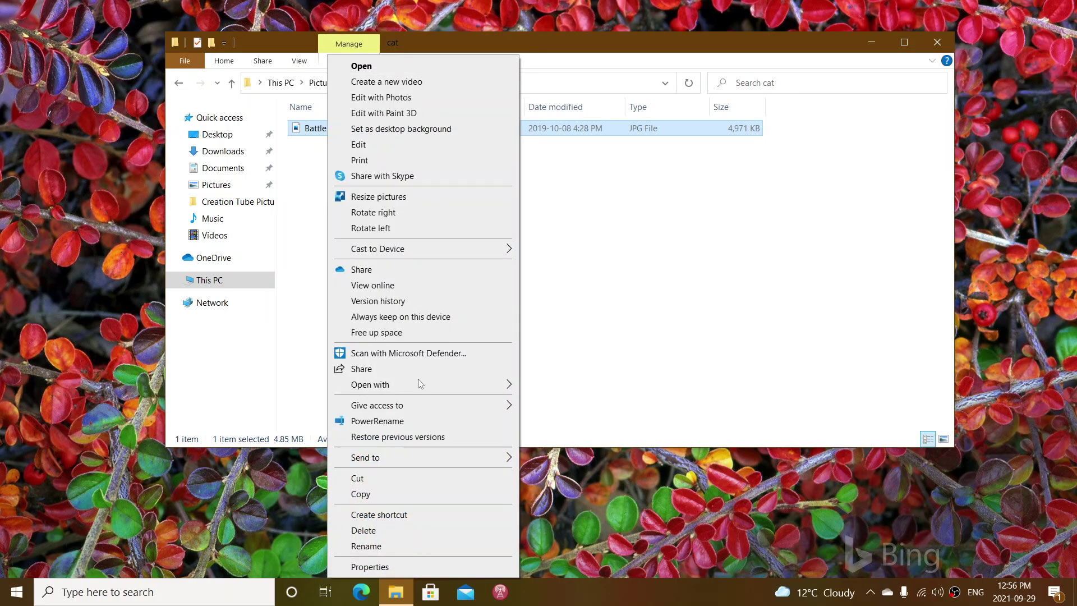
pyautogui.click(439, 564)
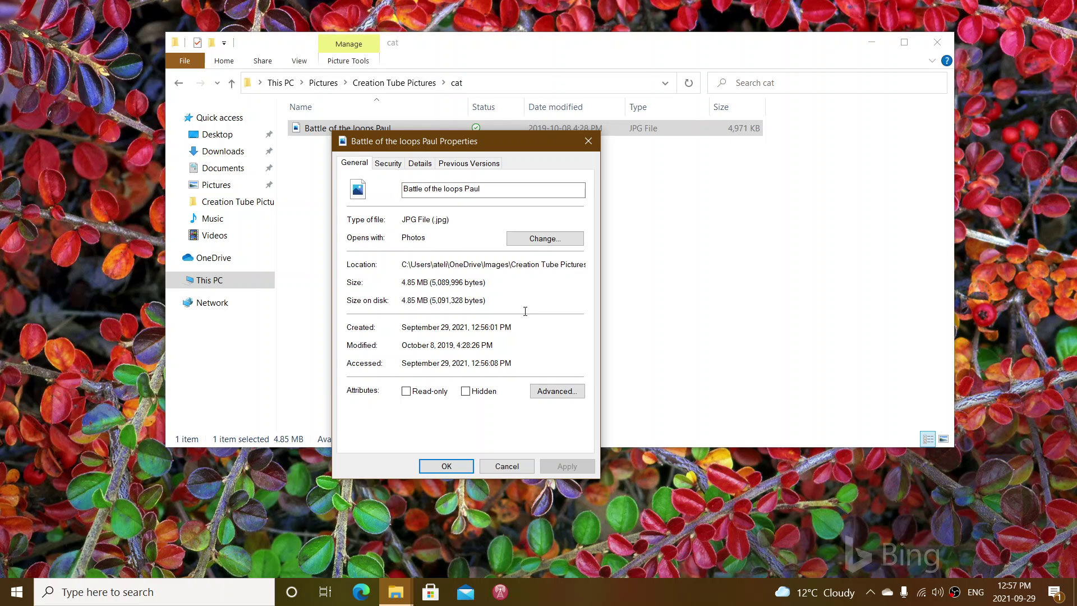
pyautogui.click(588, 141)
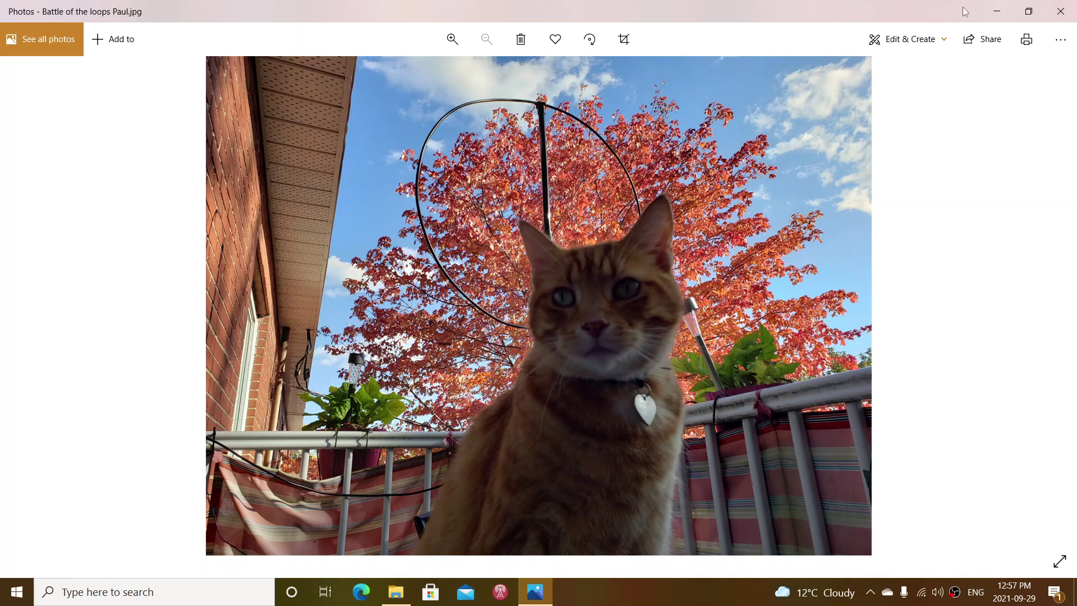
# - Close Photos and bring up the Open with > Paint choice for the cat photo JPG
pyautogui.click(1059, 16)
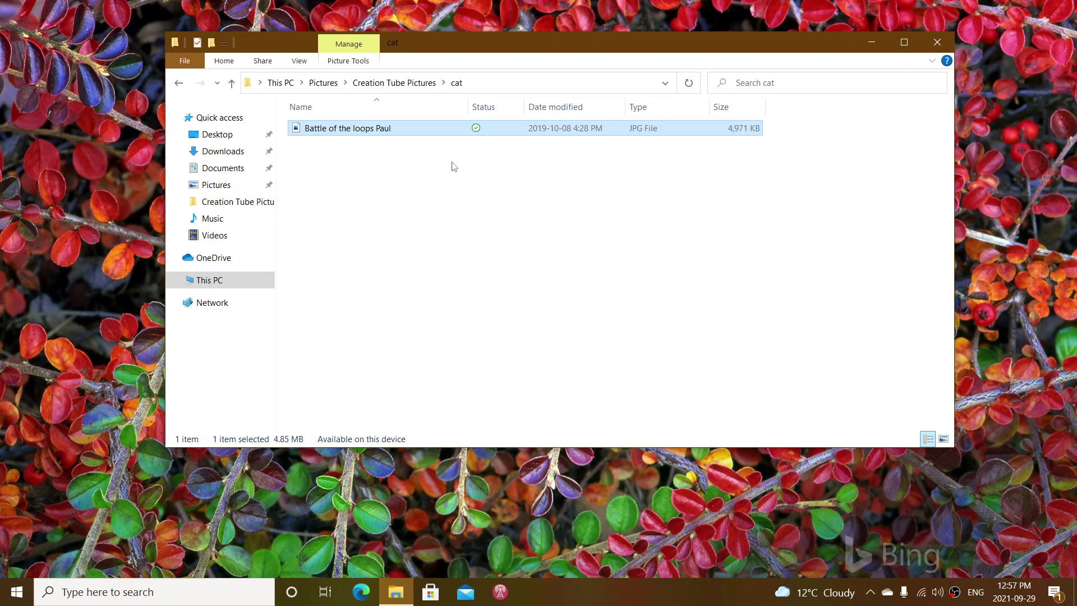
pyautogui.rightClick(383, 134)
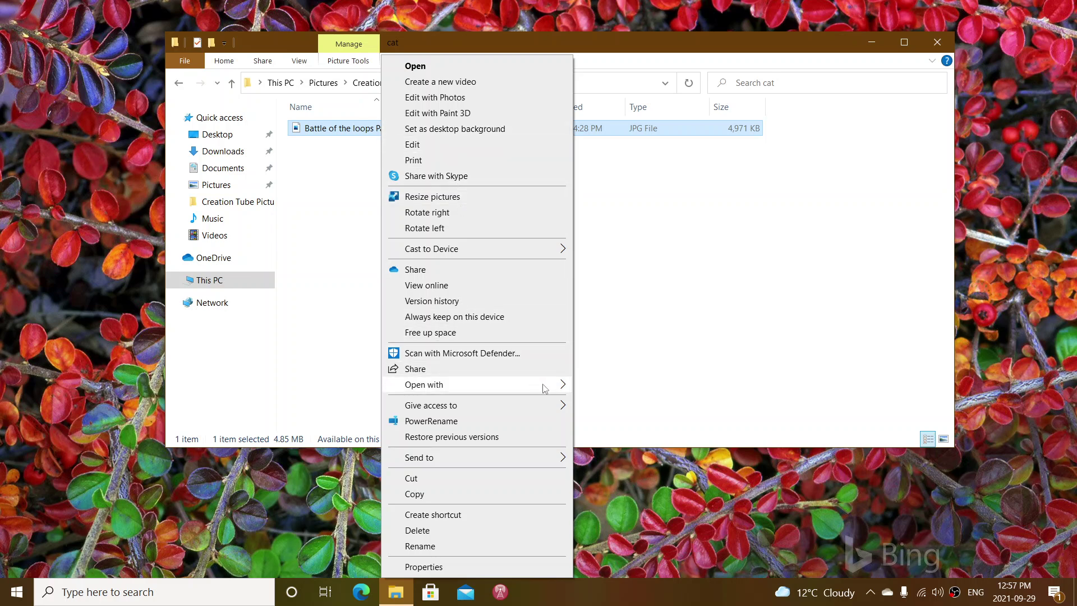
pyautogui.moveTo(545, 388)
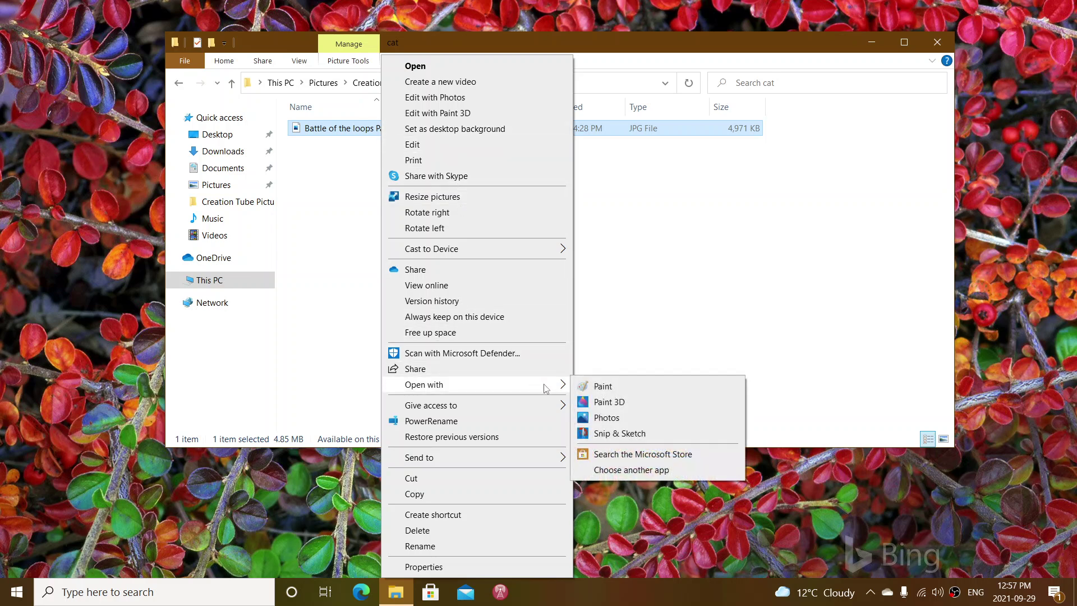
# - Open the cat photo in Paint and scroll through the 4032 × 3024 px image
pyautogui.click(622, 389)
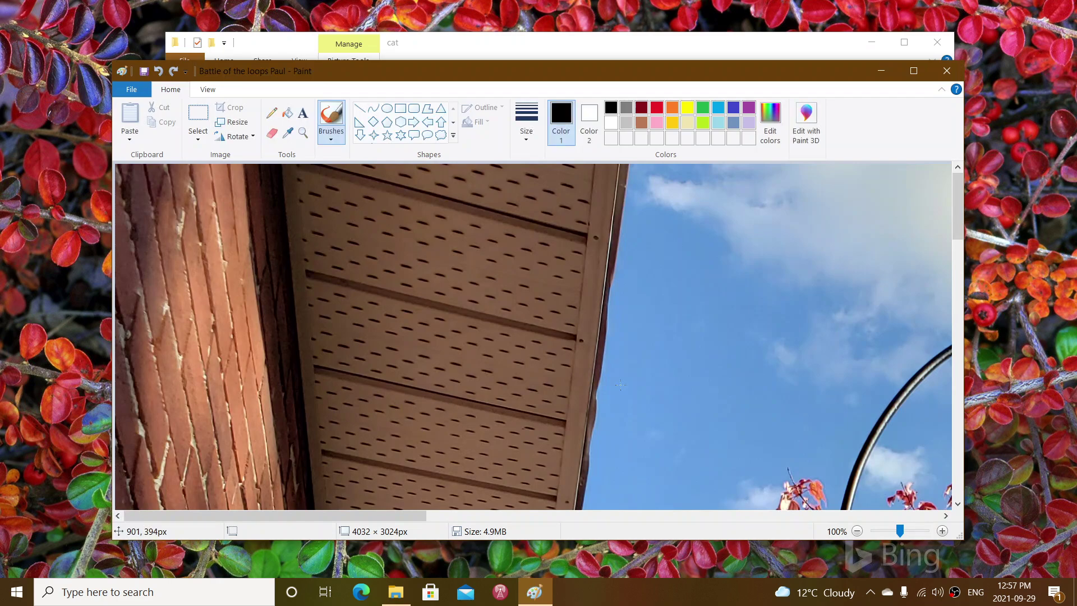
pyautogui.scroll(-15, 620, 384)
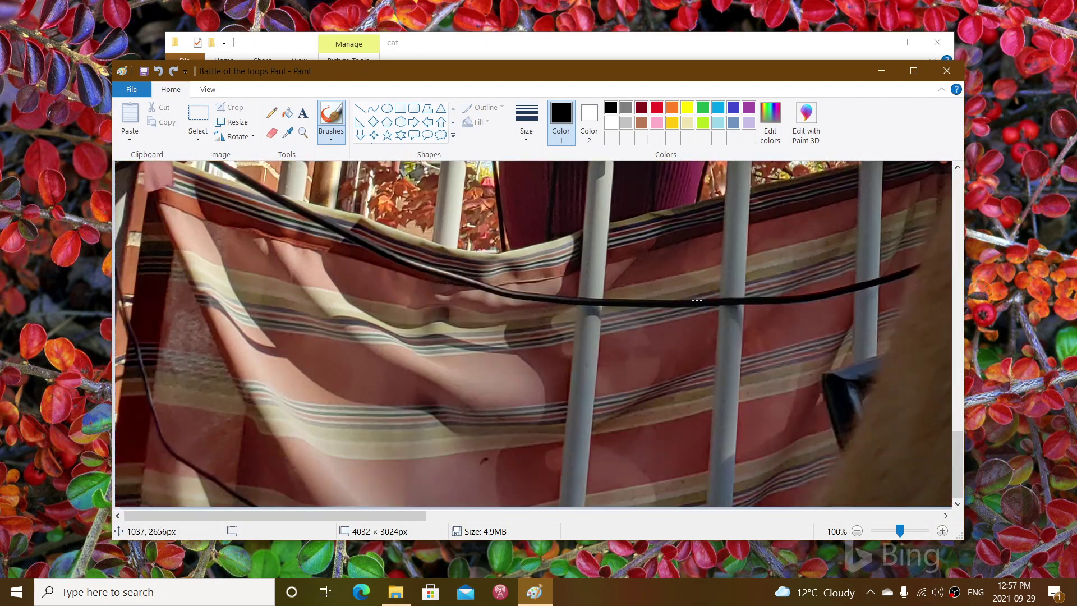
pyautogui.scroll(15, 513, 341)
pyautogui.scroll(-13, 513, 341)
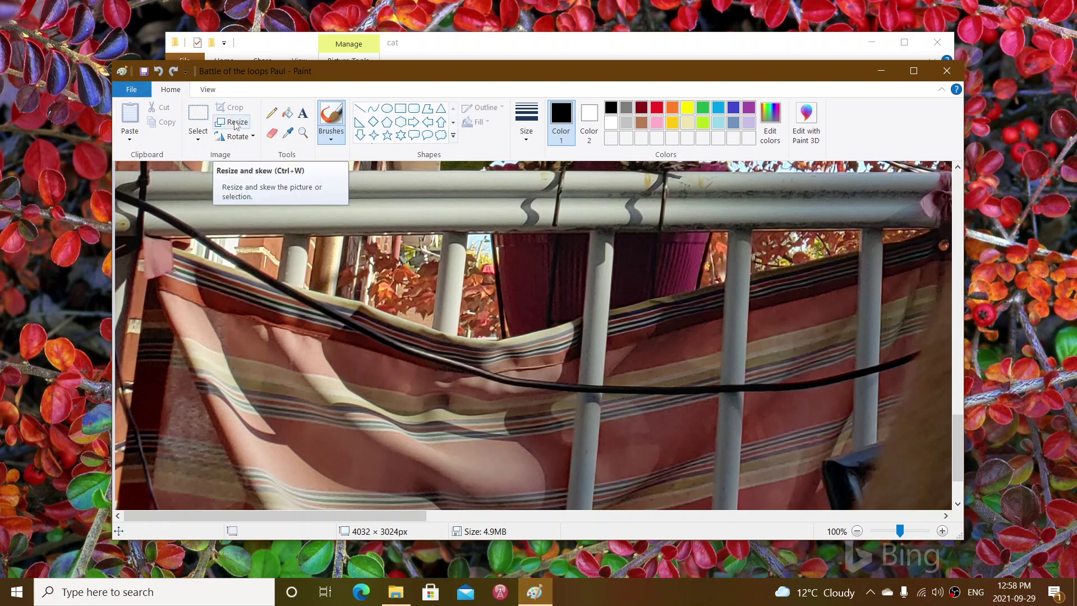
# - Resize the picture to 80 percent horizontally, aspect ratio kept, giving 3226 × 2420 px
pyautogui.click(236, 123)
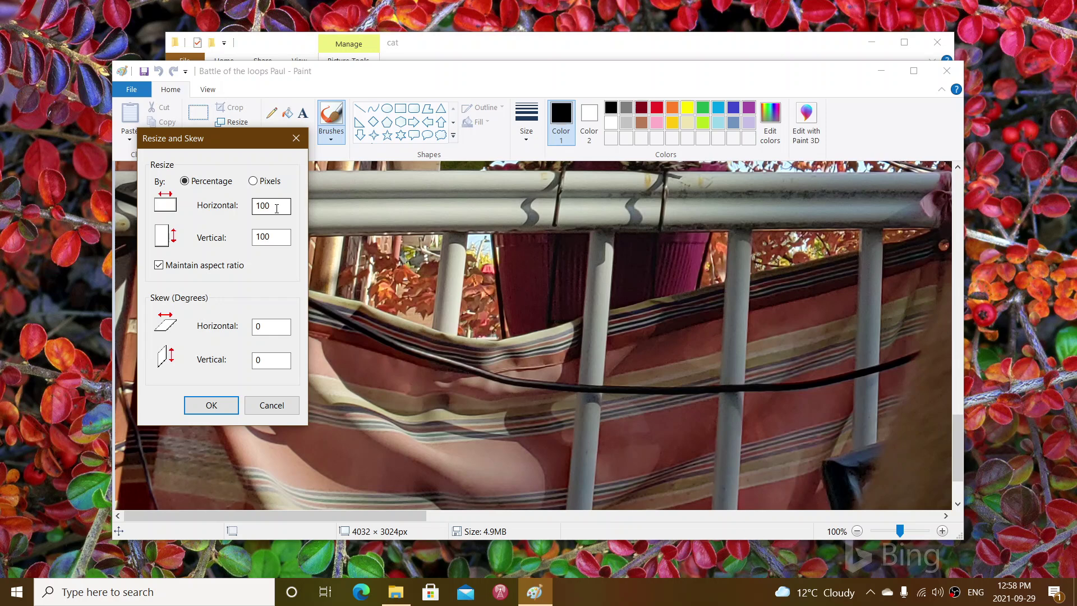
pyautogui.moveTo(276, 209); pyautogui.dragTo(217, 206)
pyautogui.write('80')
pyautogui.click(216, 402)
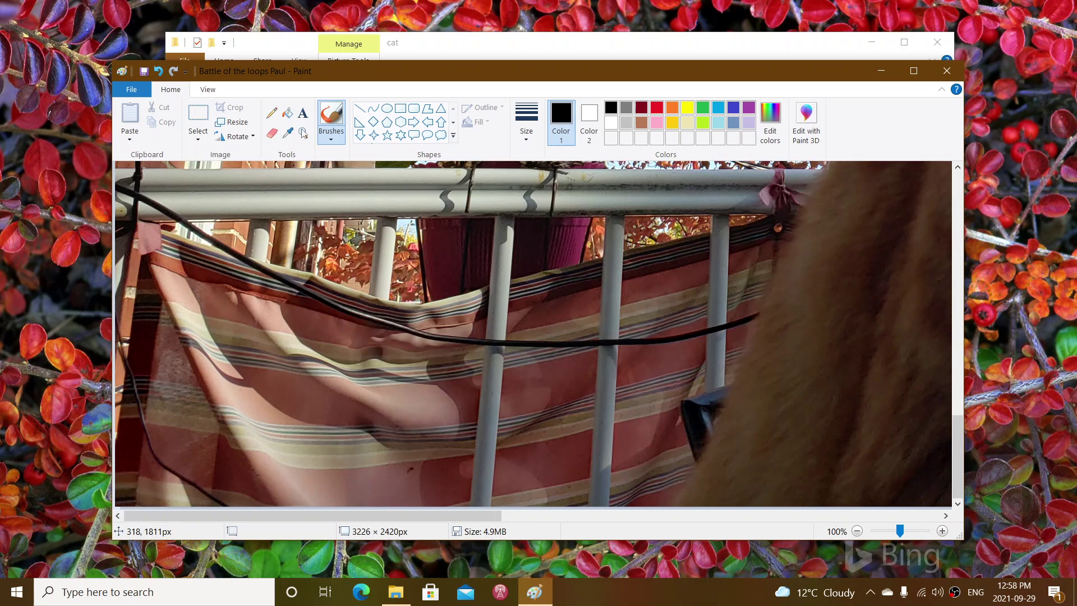
# - Resize by pixels to 1024 horizontal, so vertical becomes 768, keeping aspect ratio
pyautogui.click(244, 124)
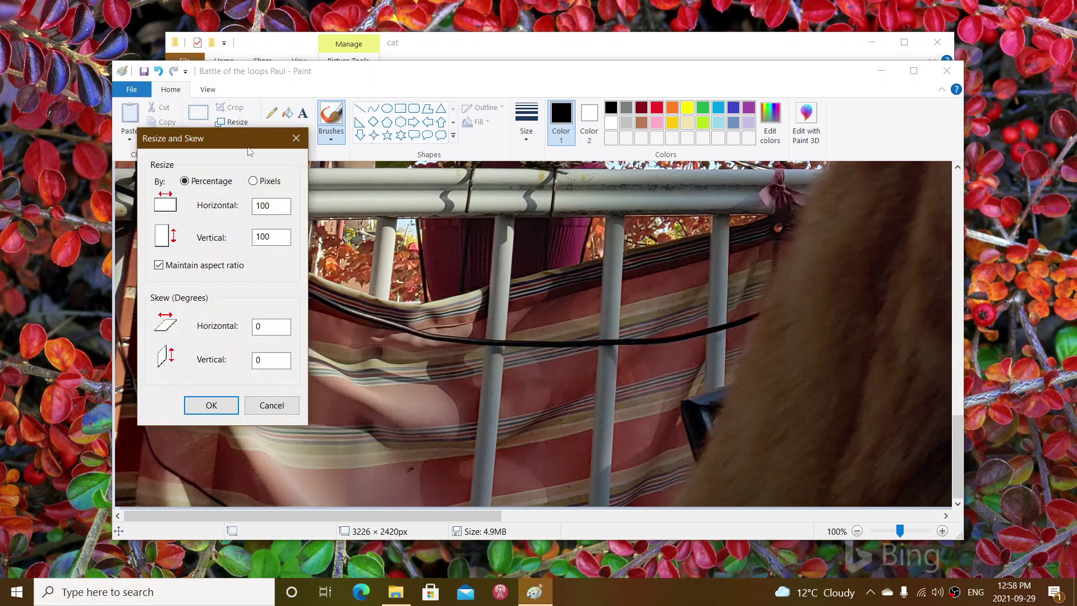
pyautogui.click(254, 183)
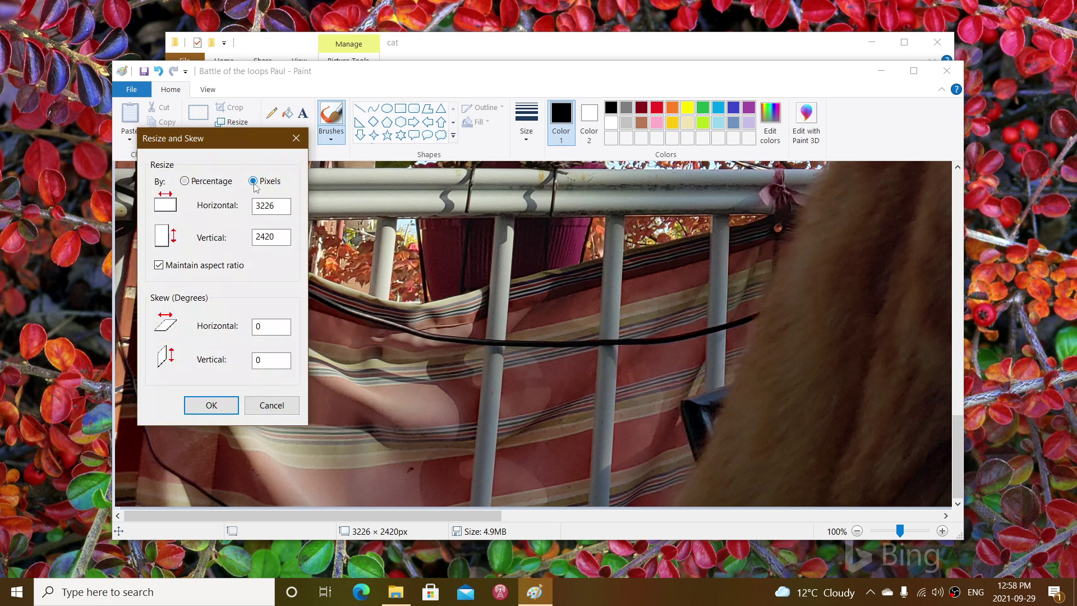
pyautogui.doubleClick(278, 205)
pyautogui.write('1024')
pyautogui.click(191, 396)
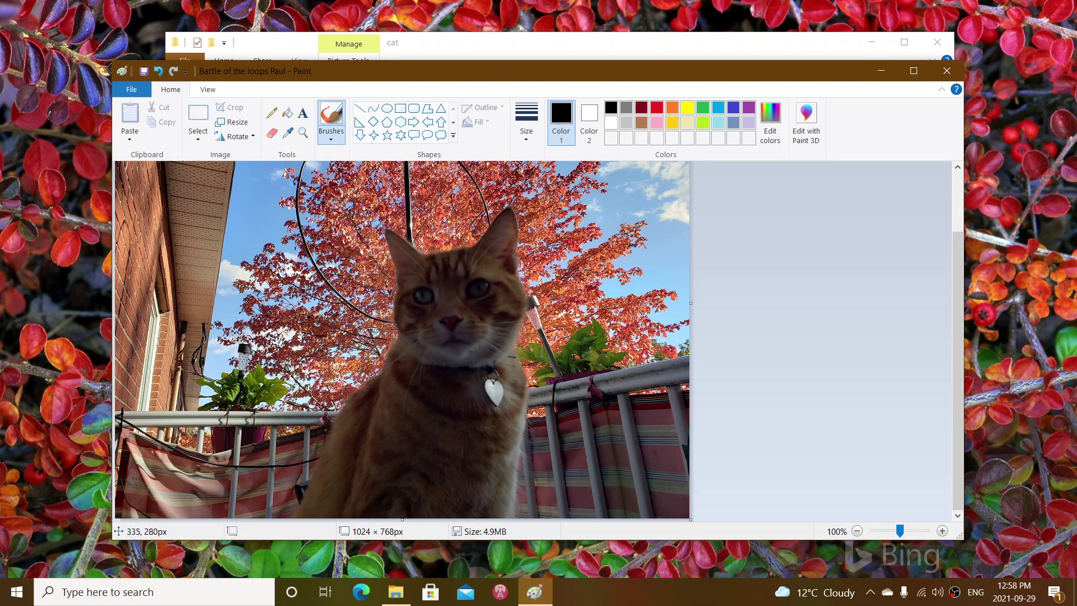
# - Choose File > Save as > JPEG picture for the resized photo
pyautogui.click(133, 90)
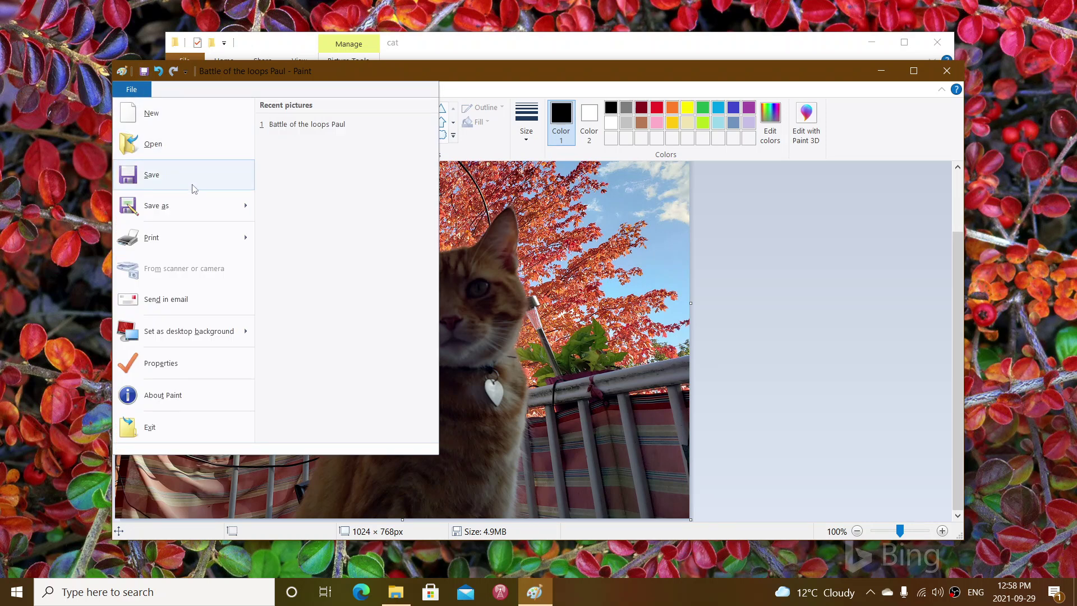
pyautogui.moveTo(221, 207)
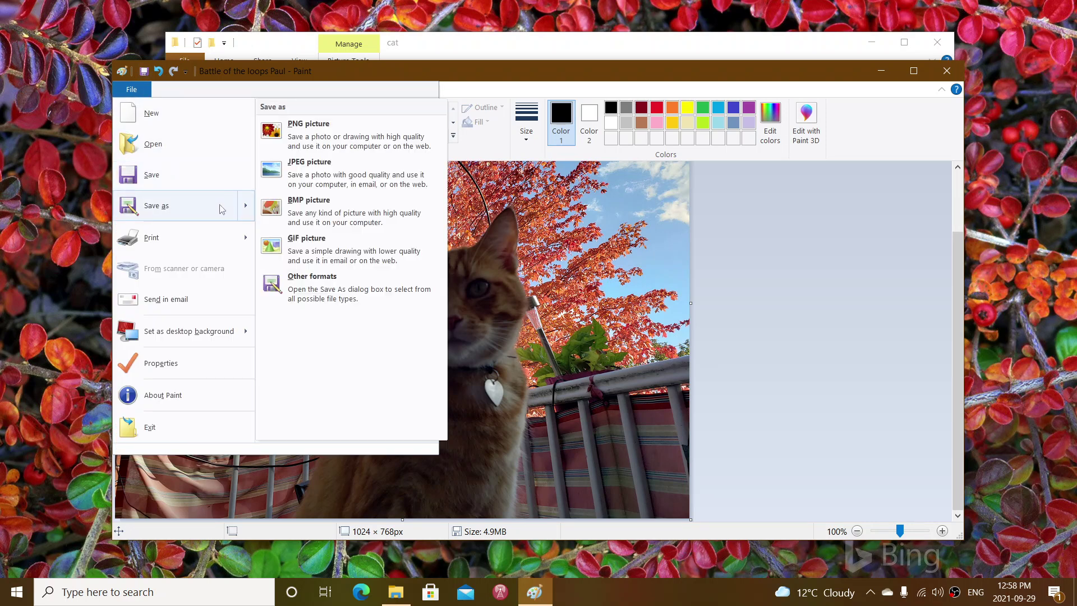
pyautogui.click(334, 168)
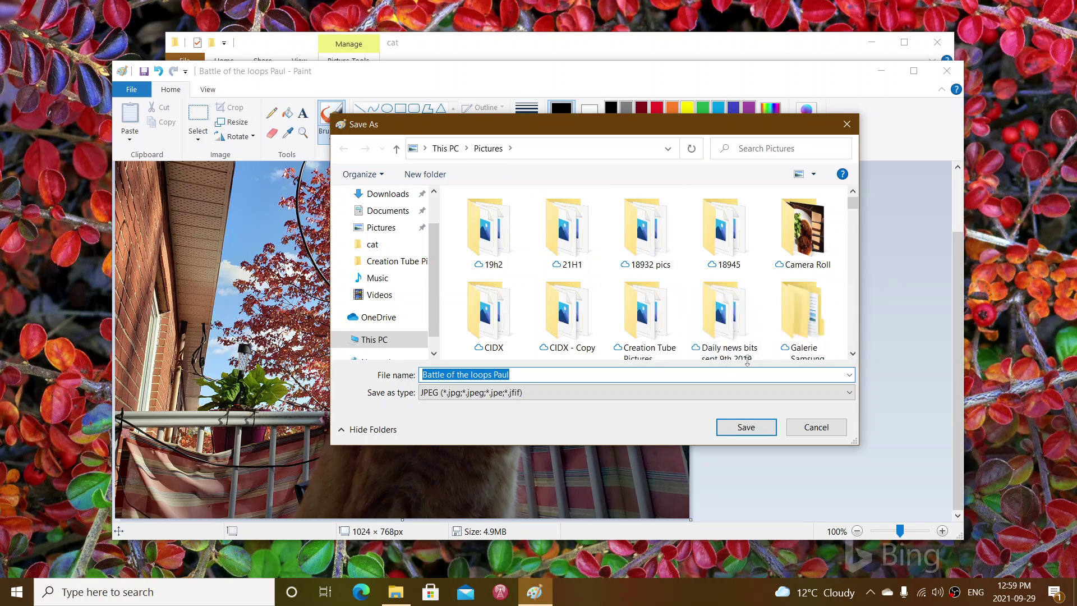
# - Save it into Creation Tube Pictures > cat as JPEG 'cat number 2 resize'
pyautogui.click(659, 303)
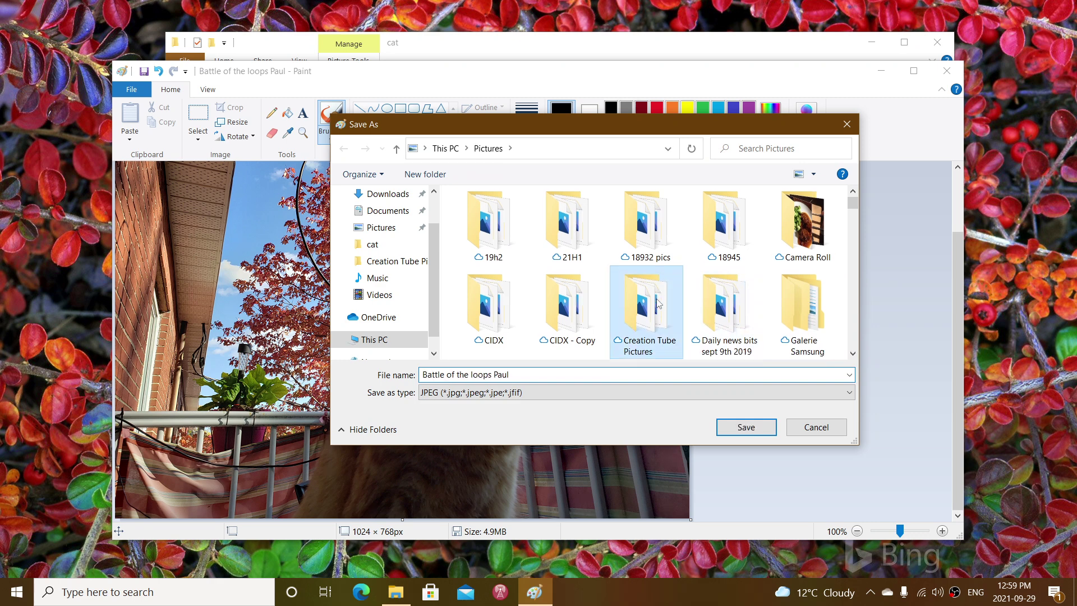
pyautogui.doubleClick(659, 303)
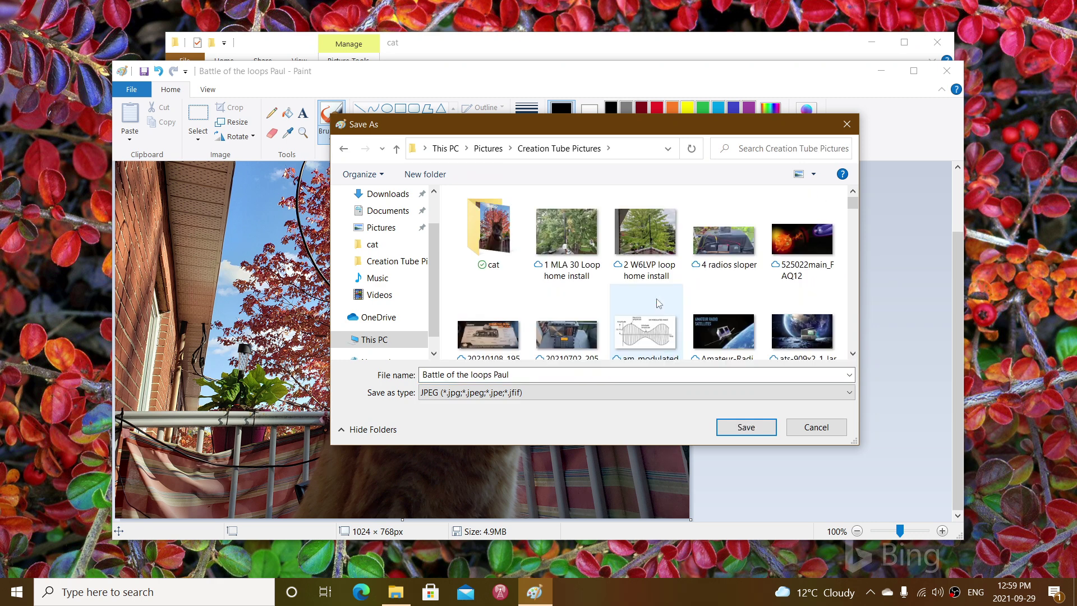
pyautogui.doubleClick(500, 240)
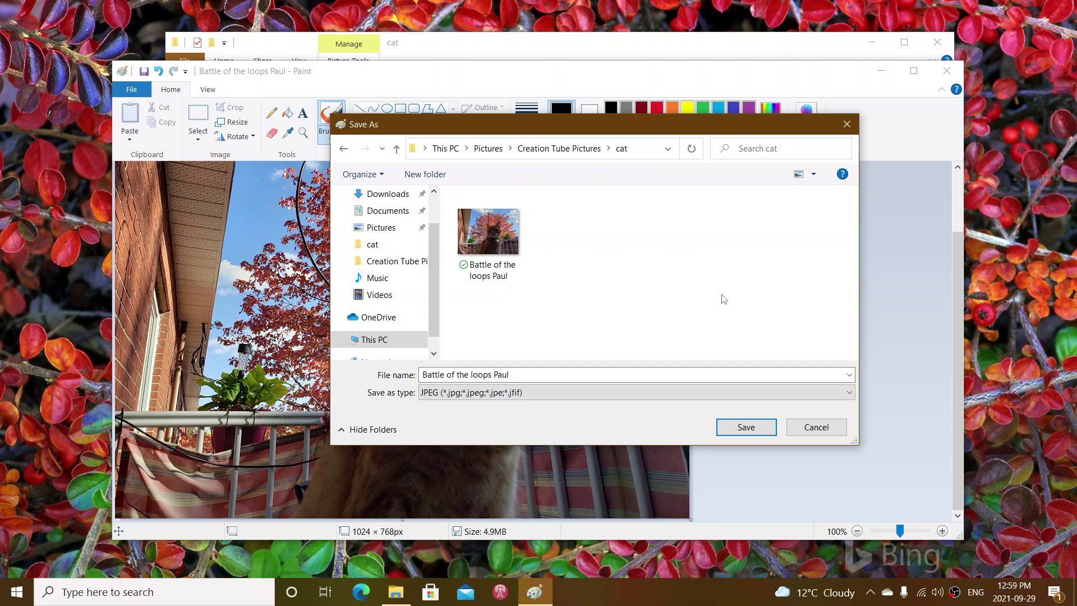
pyautogui.click(583, 376)
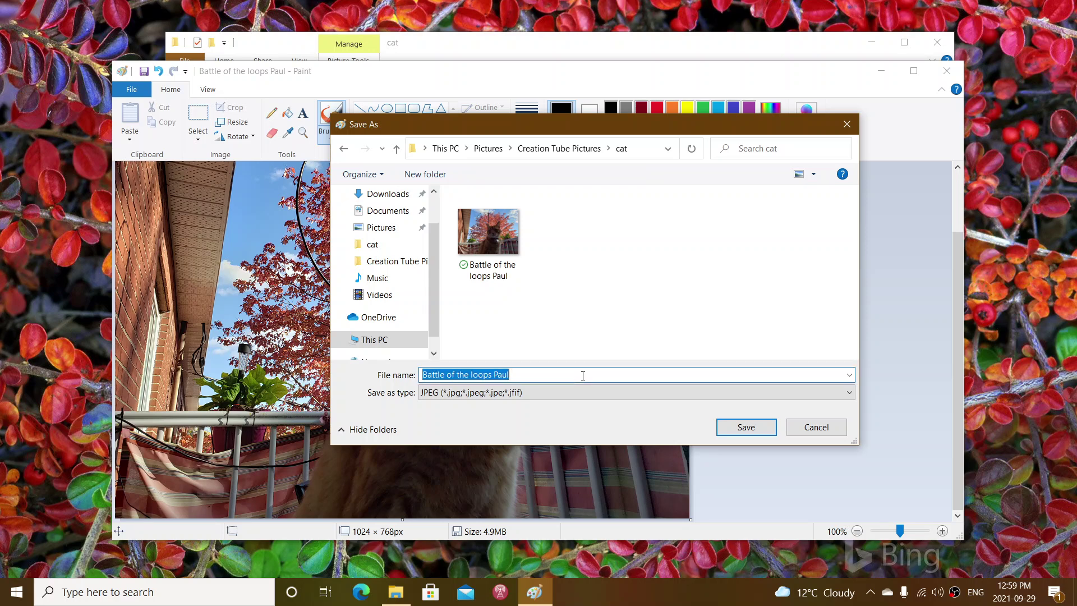
pyautogui.write('cat number 2 resize')
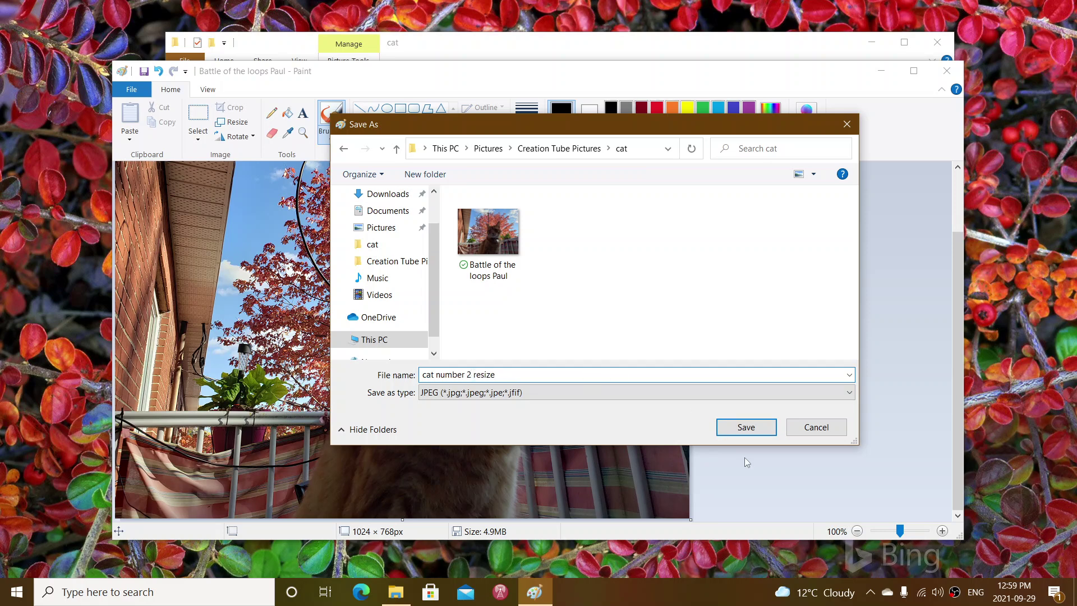
pyautogui.click(748, 429)
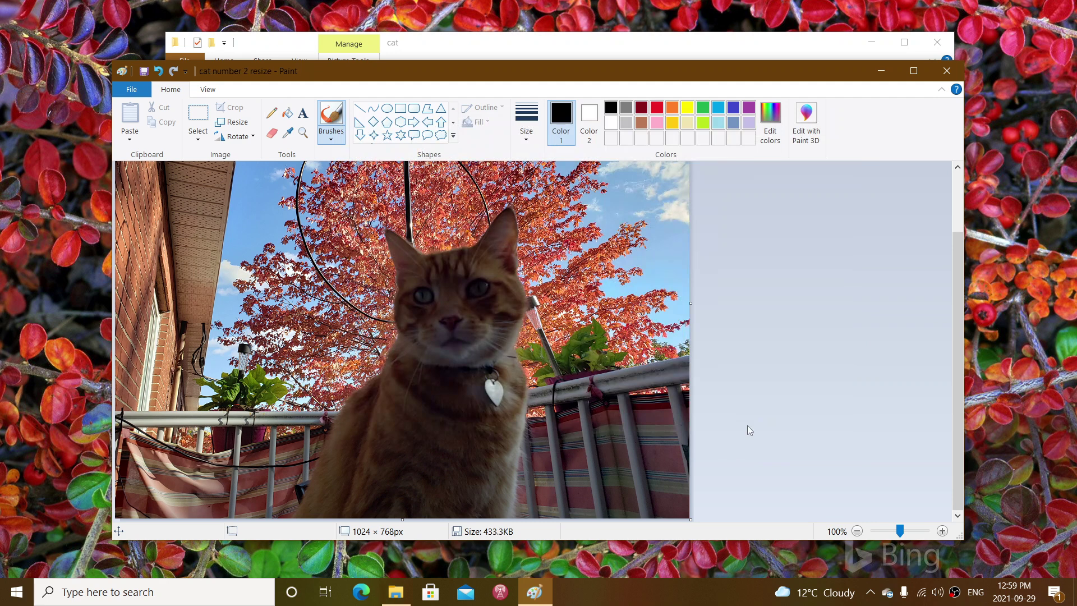
# - Close Paint and view the original and the 434 KB resized copy in Photos
pyautogui.click(947, 72)
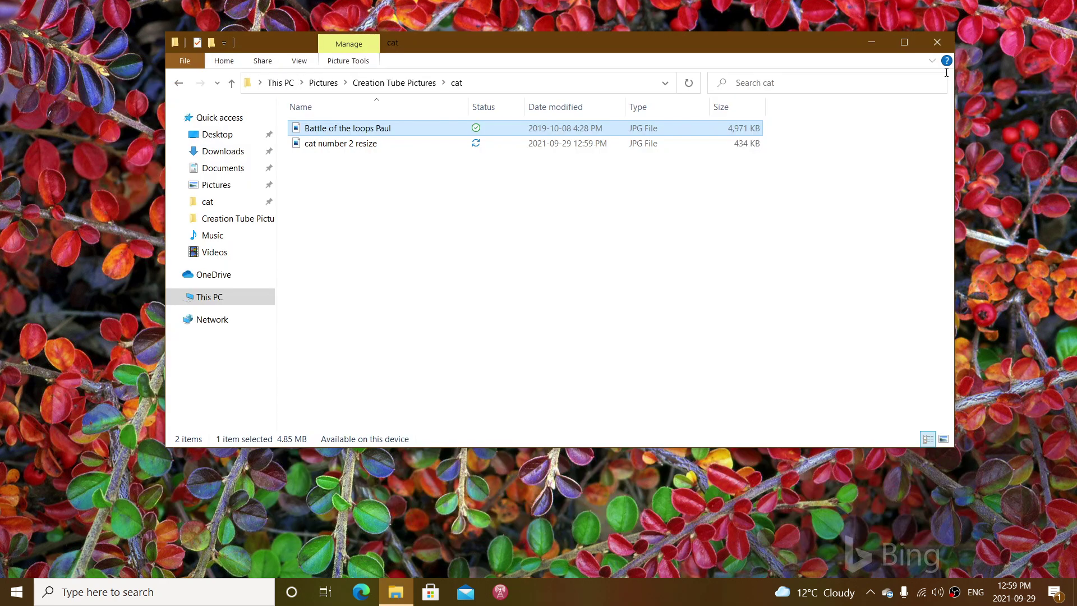
pyautogui.click(449, 195)
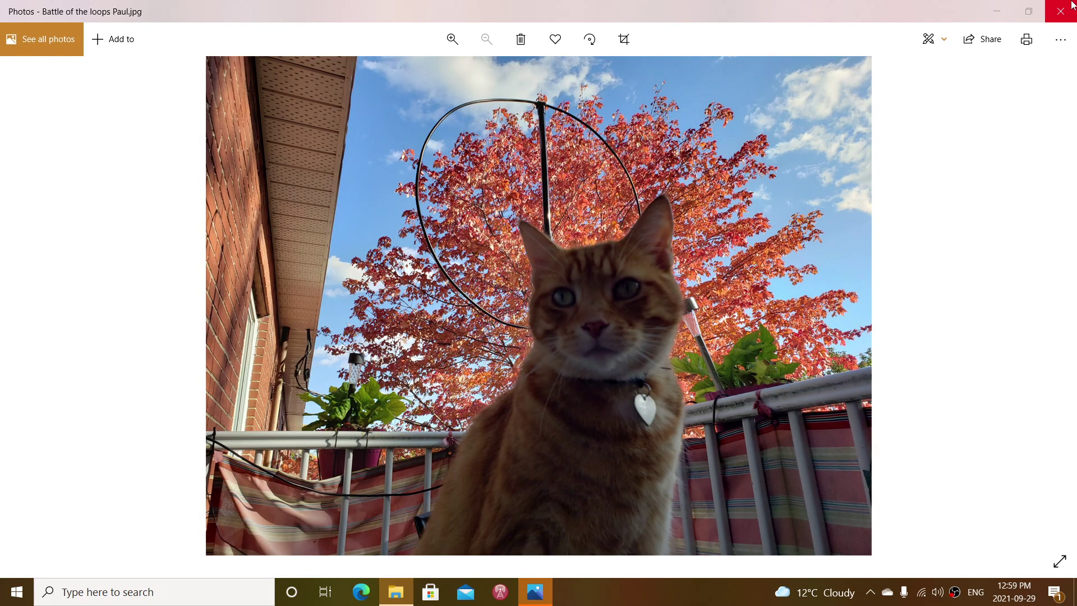
pyautogui.click(1068, 9)
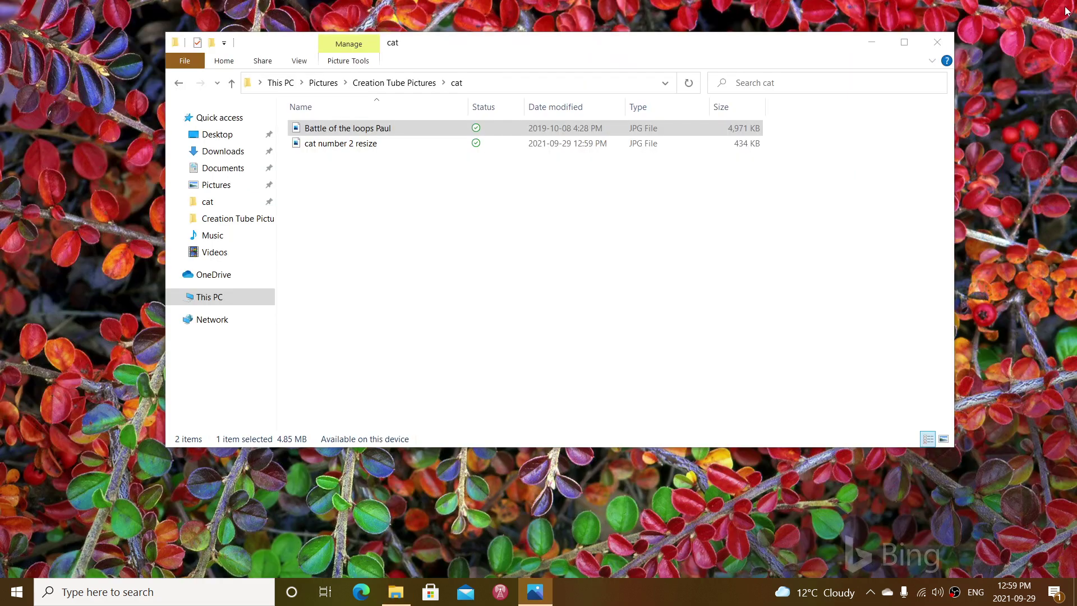
pyautogui.doubleClick(683, 147)
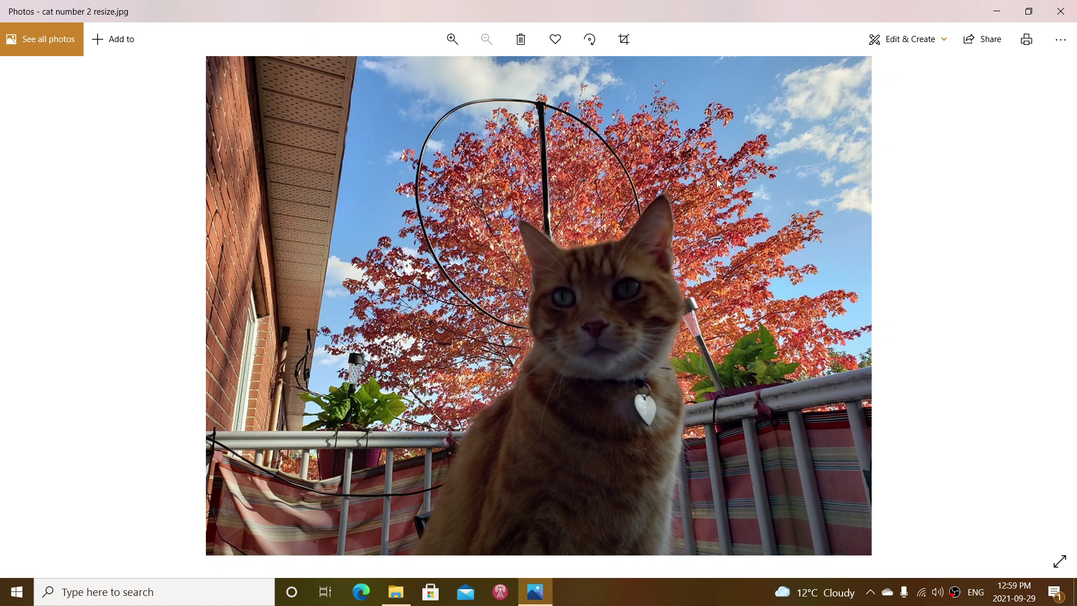
pyautogui.click(1060, 11)
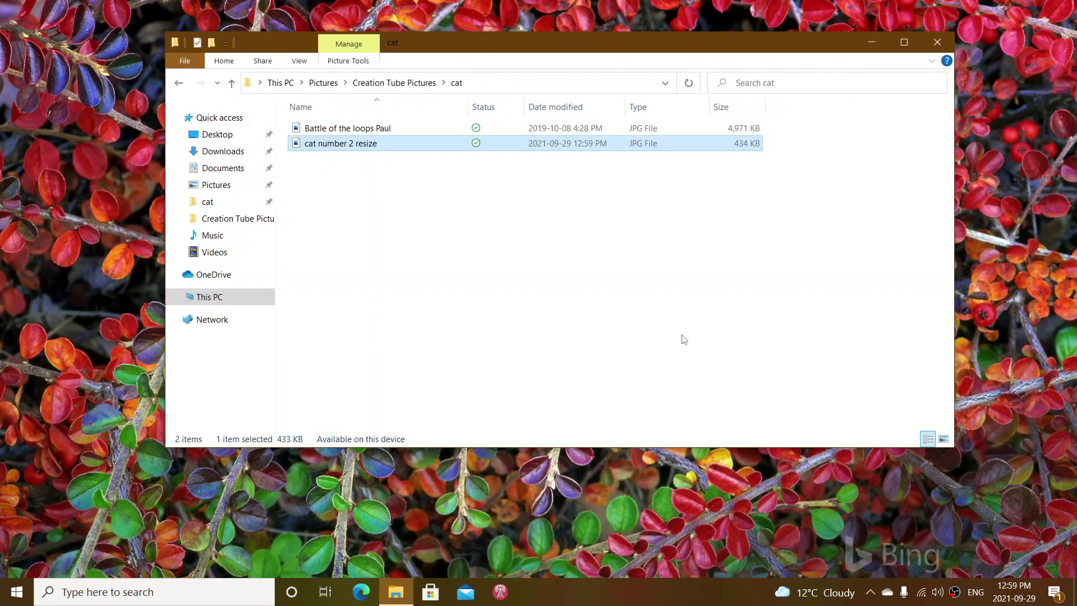